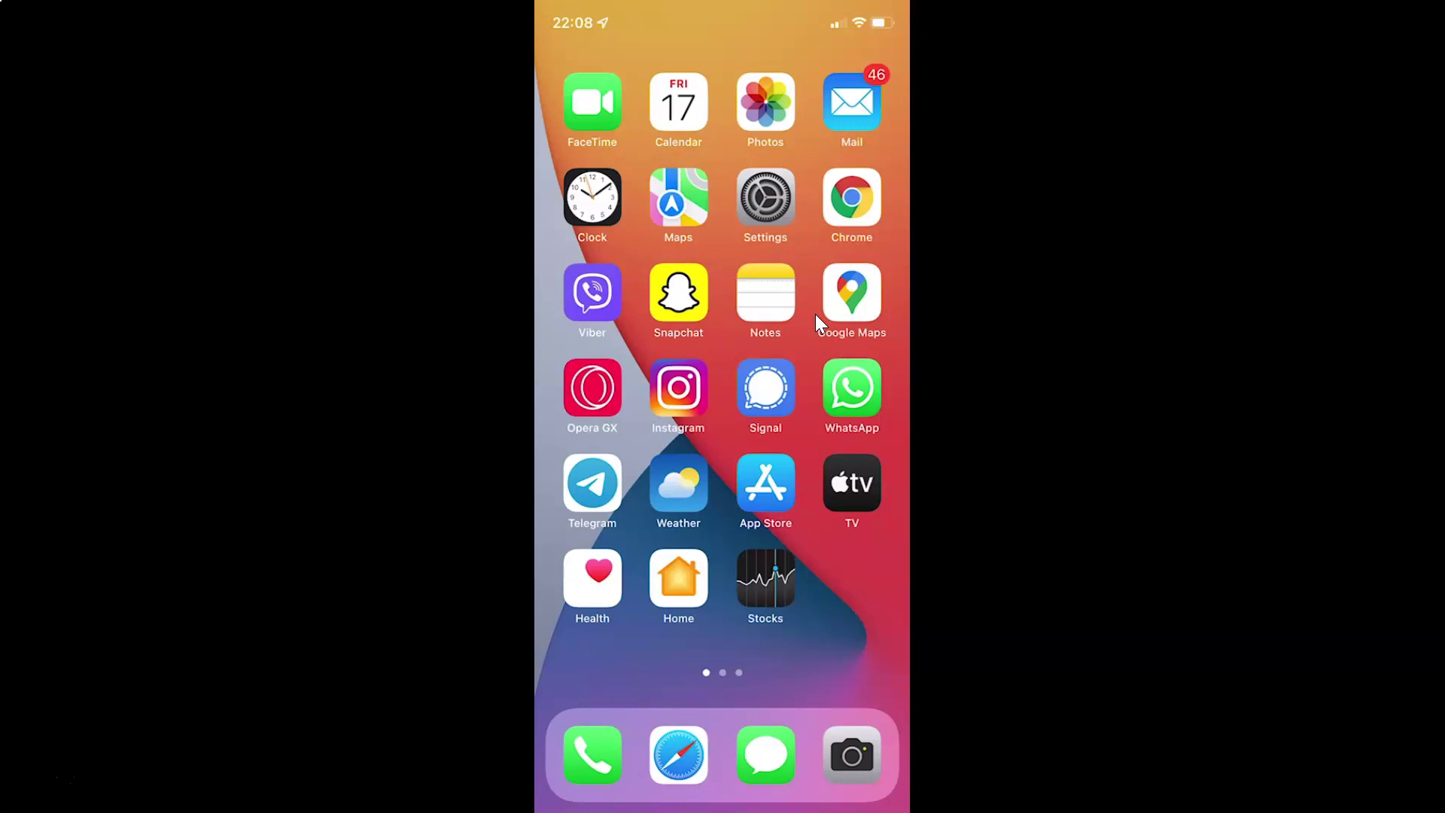
# Step: Open Settings > General > About to view the iPhone XR details and software version 15.2
pyautogui.click(776, 202)
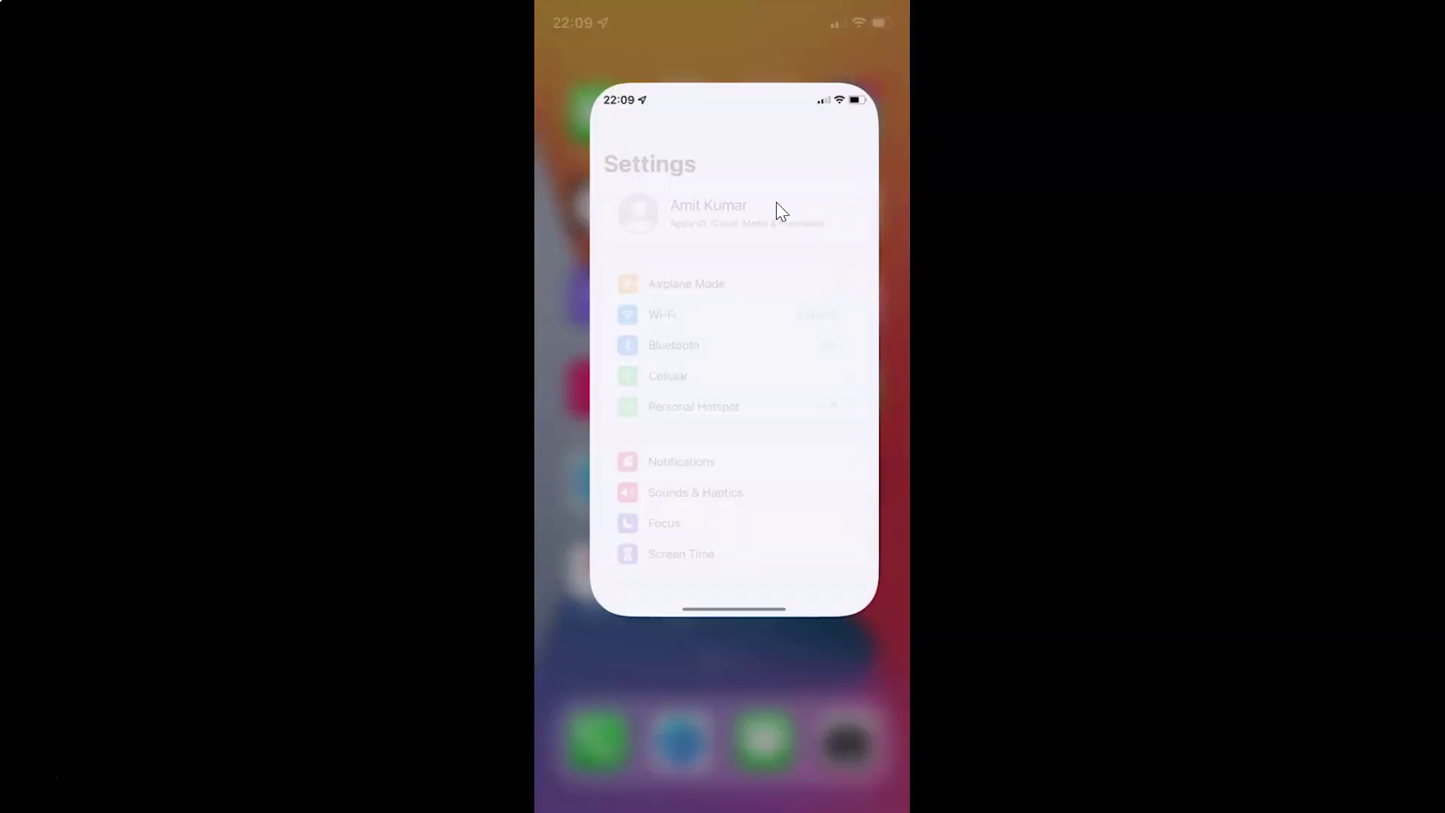
pyautogui.click(788, 147)
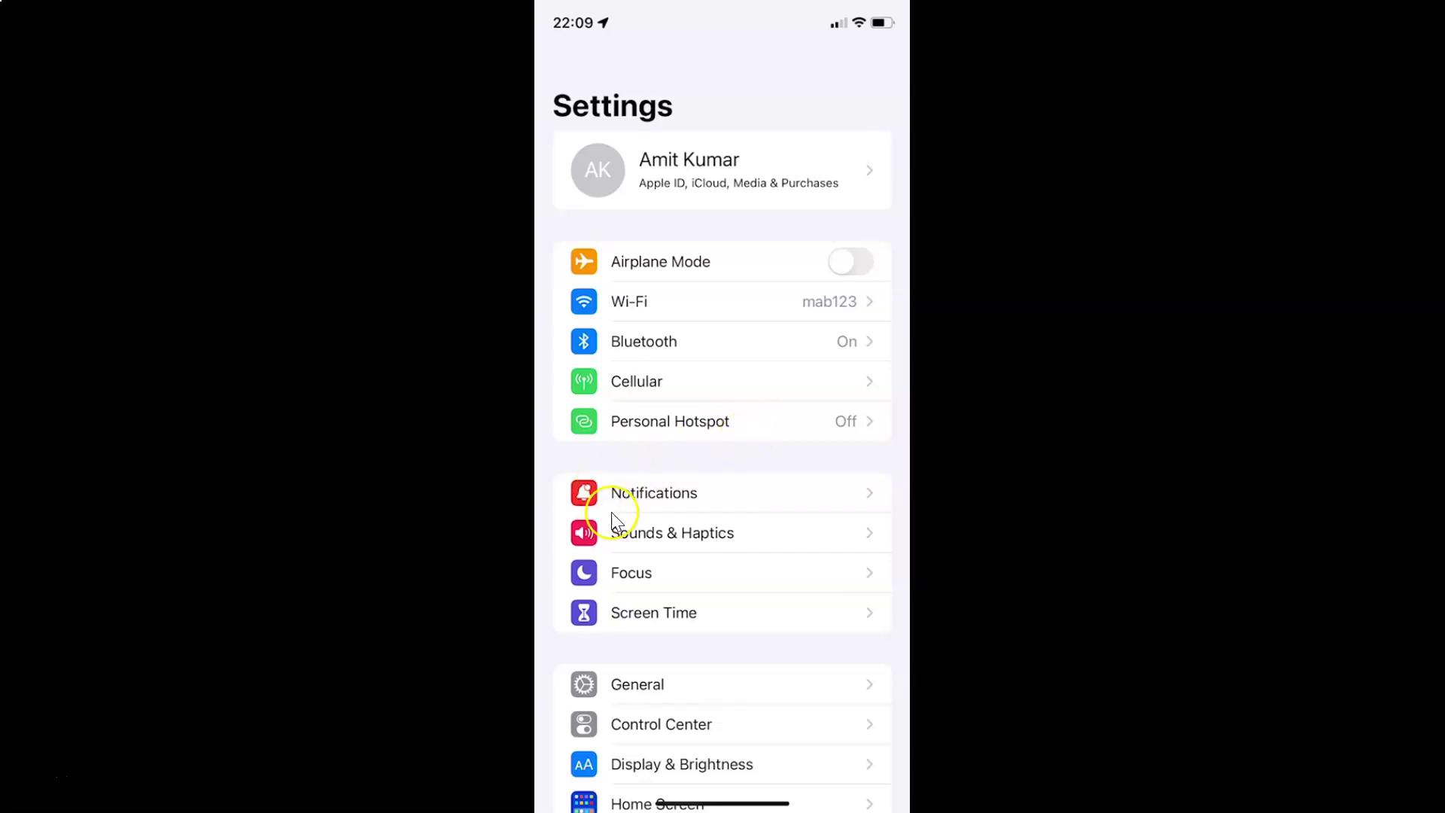
pyautogui.click(655, 685)
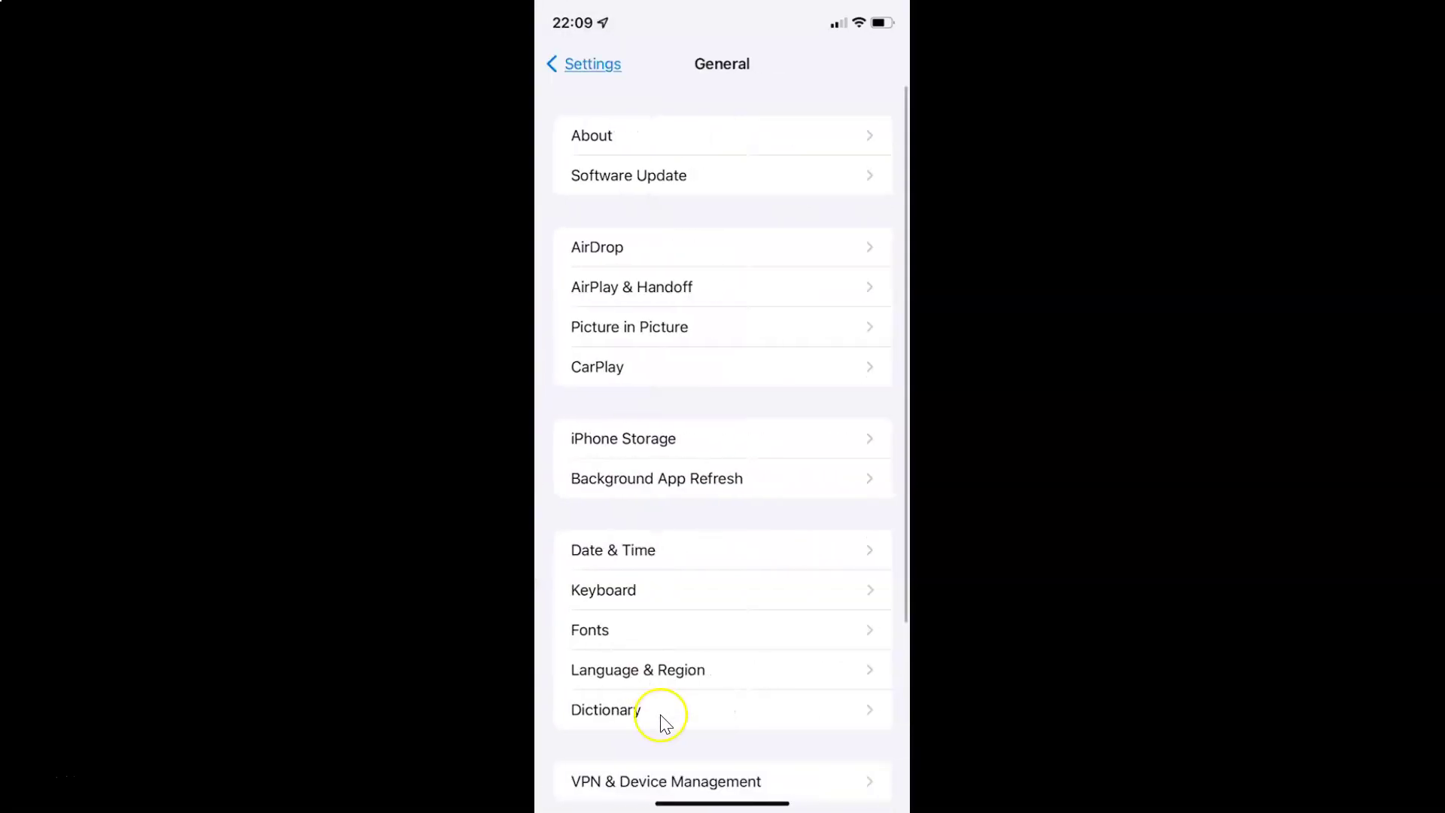
pyautogui.click(610, 136)
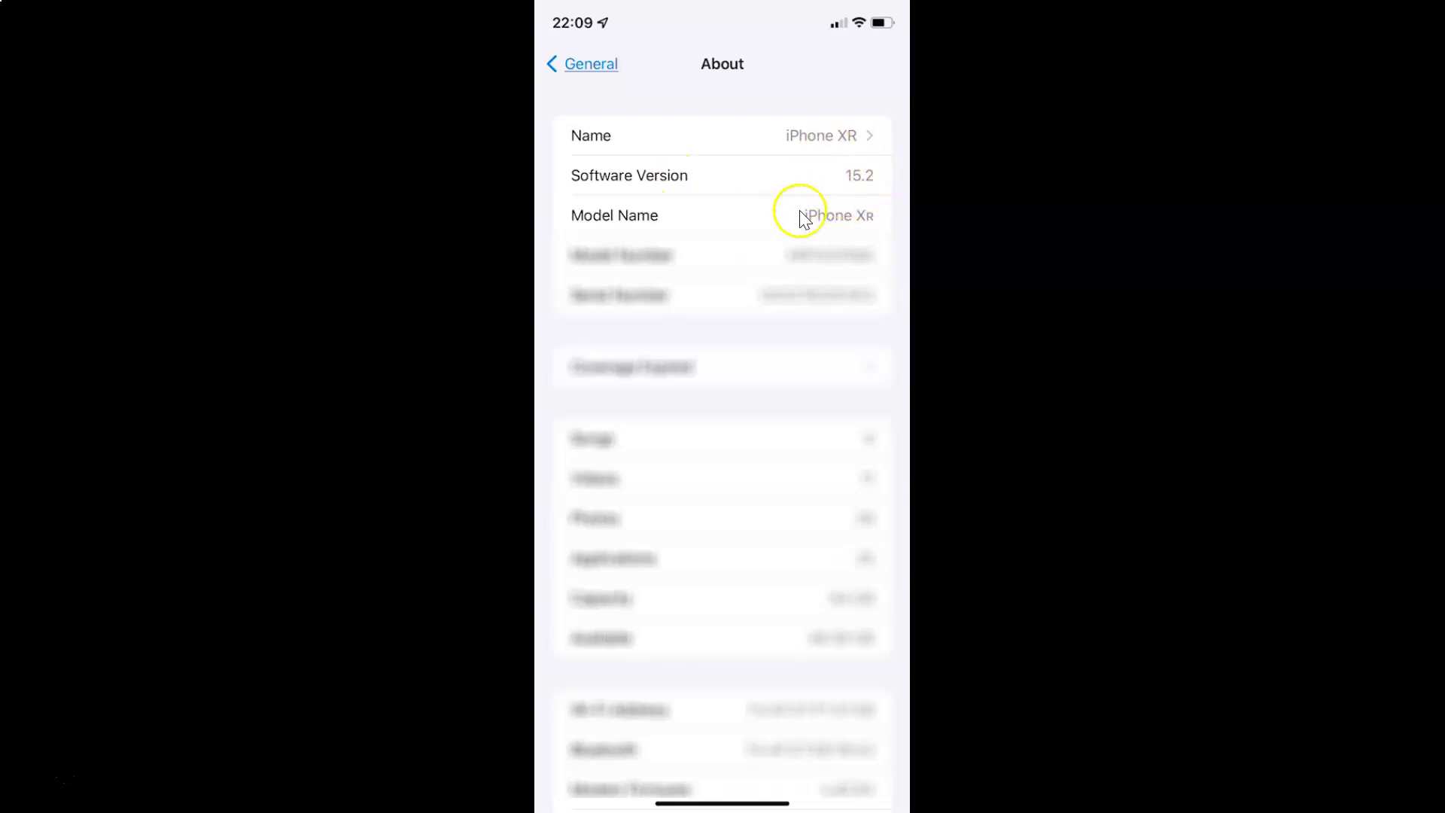
# Step: Go back to the main Settings list and open Siri & Search
pyautogui.click(589, 61)
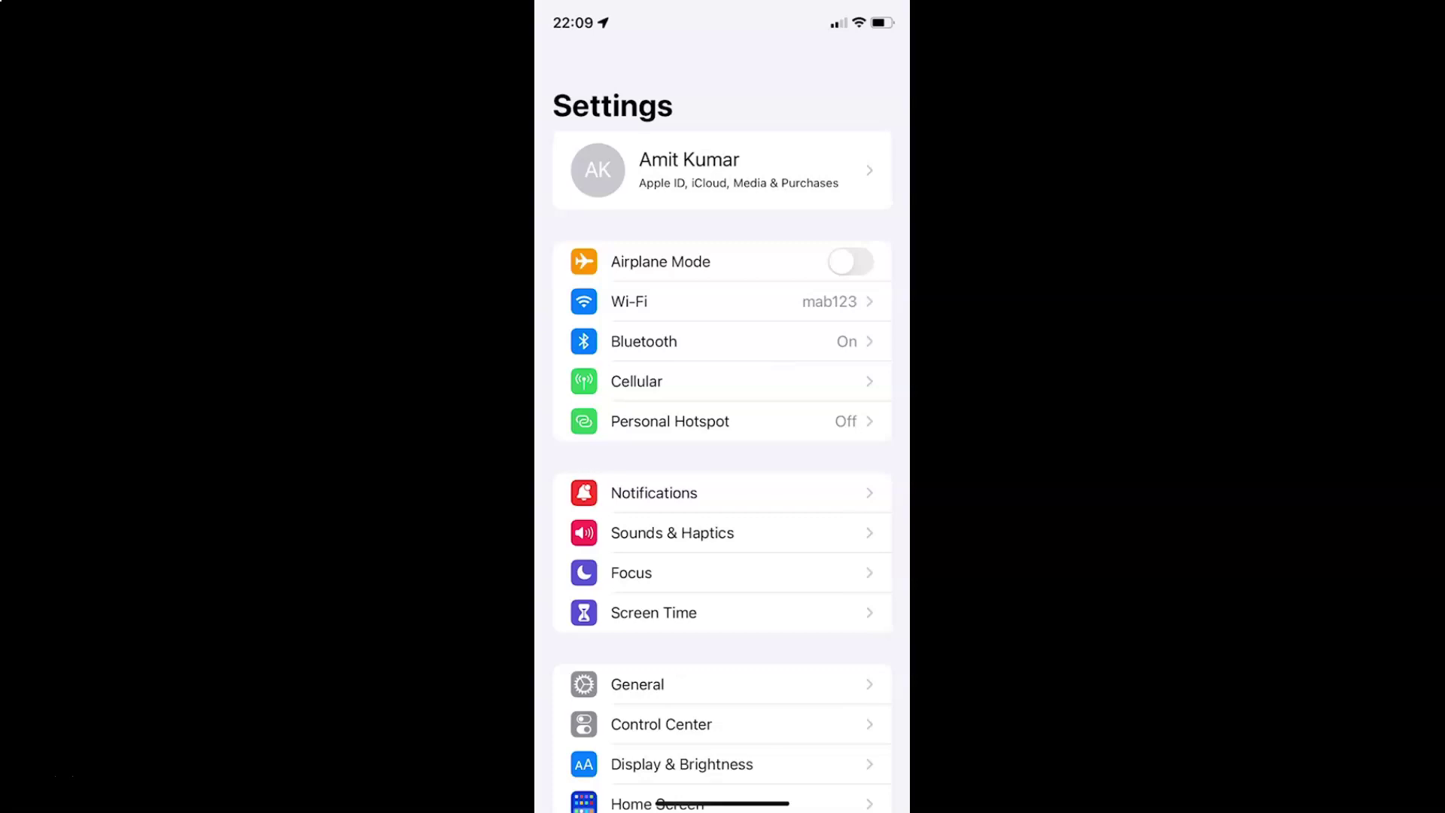
pyautogui.scroll(-5, 722, 453)
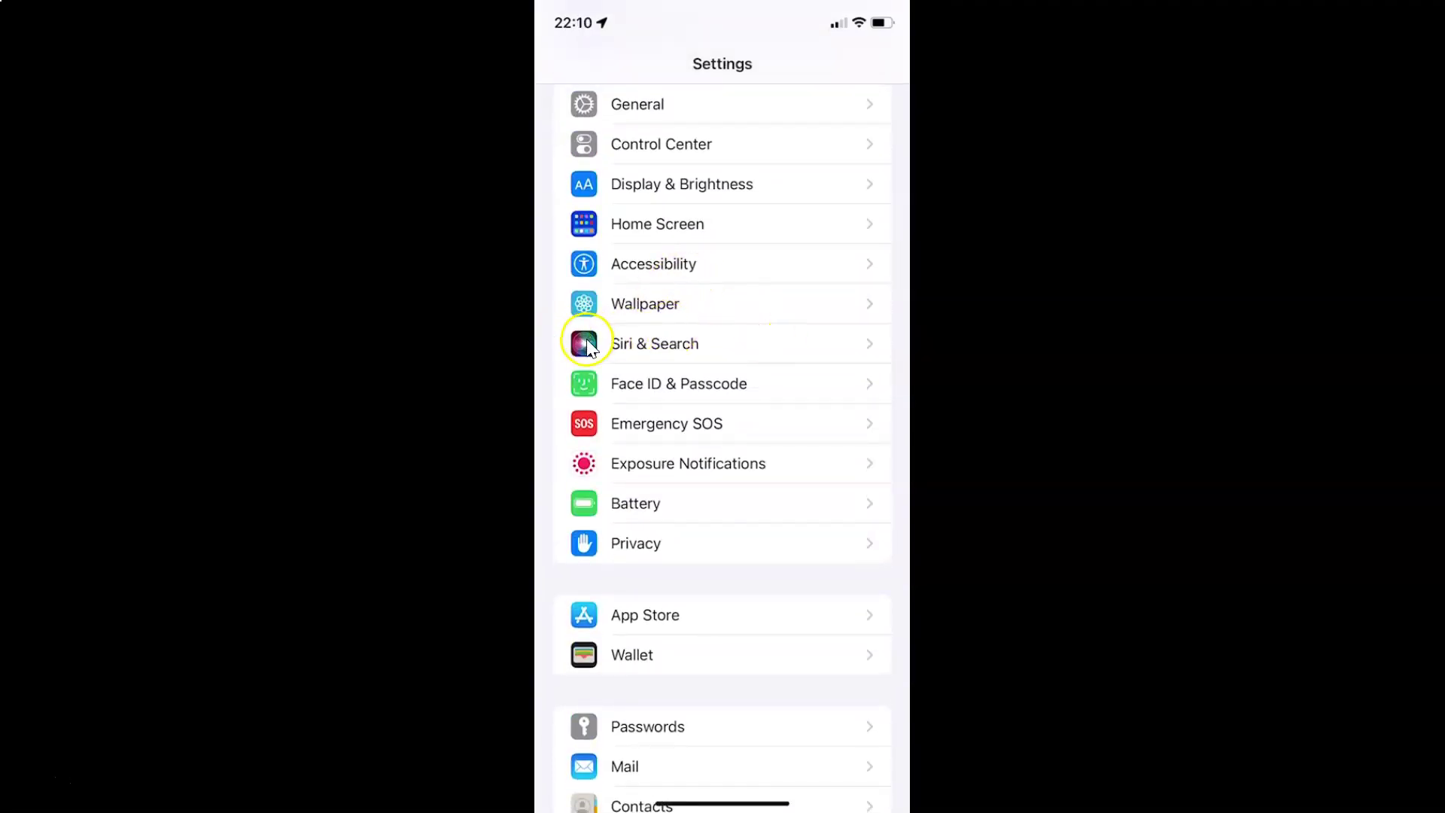
pyautogui.click(674, 359)
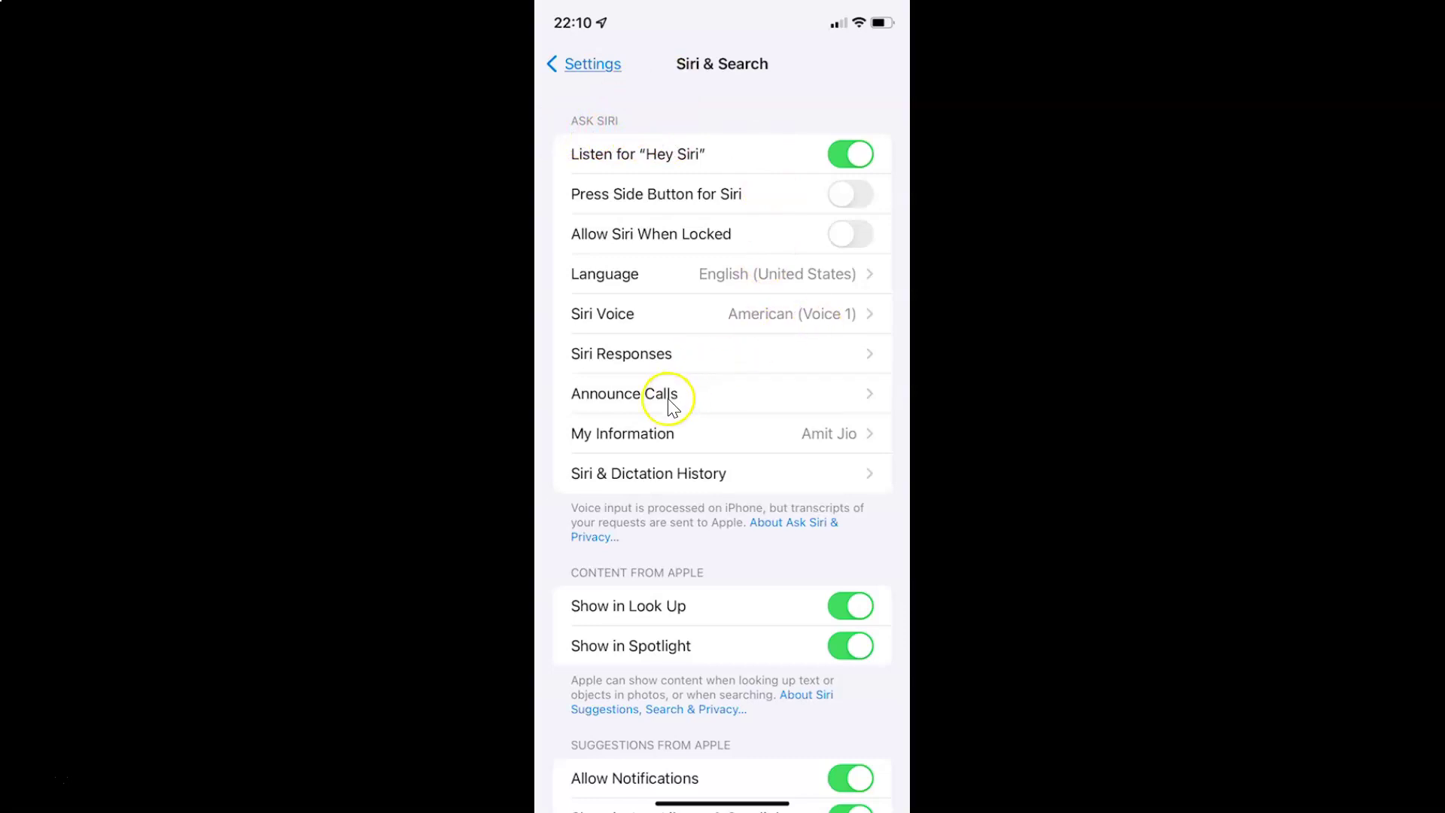
# Step: Switch on the Always Show Siri Captions toggle on the Siri Responses page
pyautogui.click(647, 360)
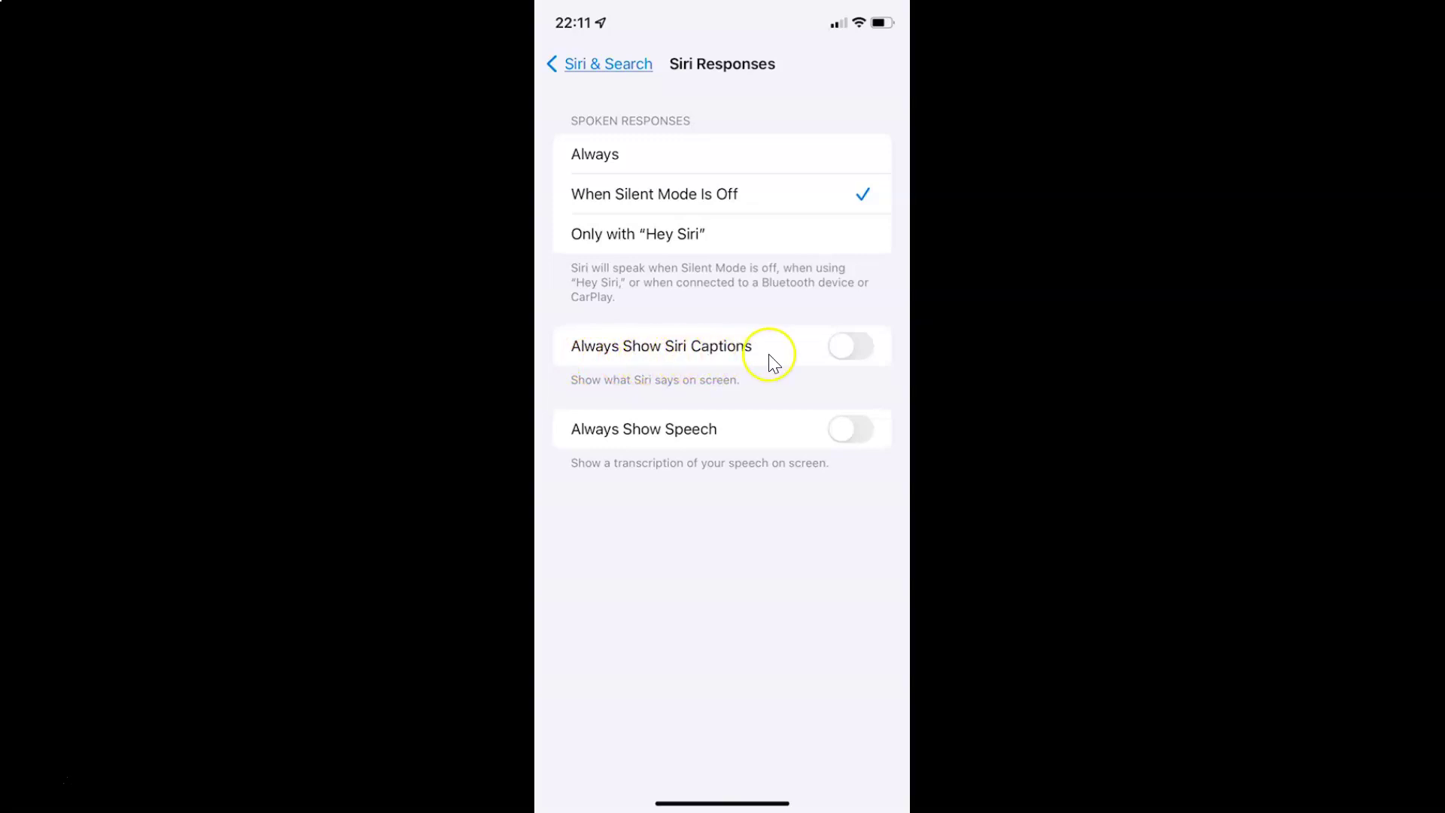
pyautogui.click(848, 352)
pyautogui.click(671, 349)
pyautogui.click(786, 342)
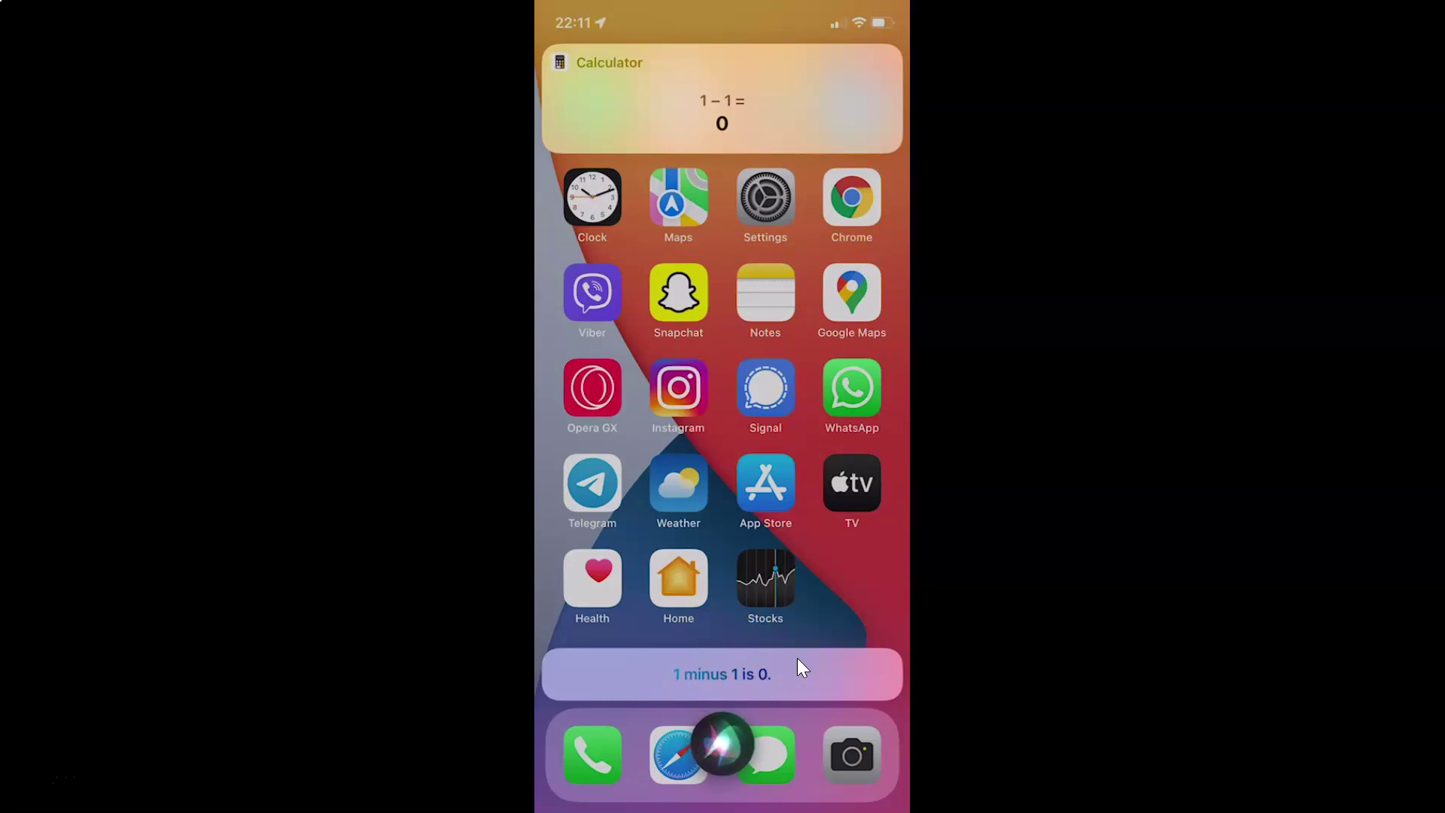
# Step: Dismiss Siri's '1 minus 1 is 0' caption to return to the plain Home Screen
pyautogui.click(687, 674)
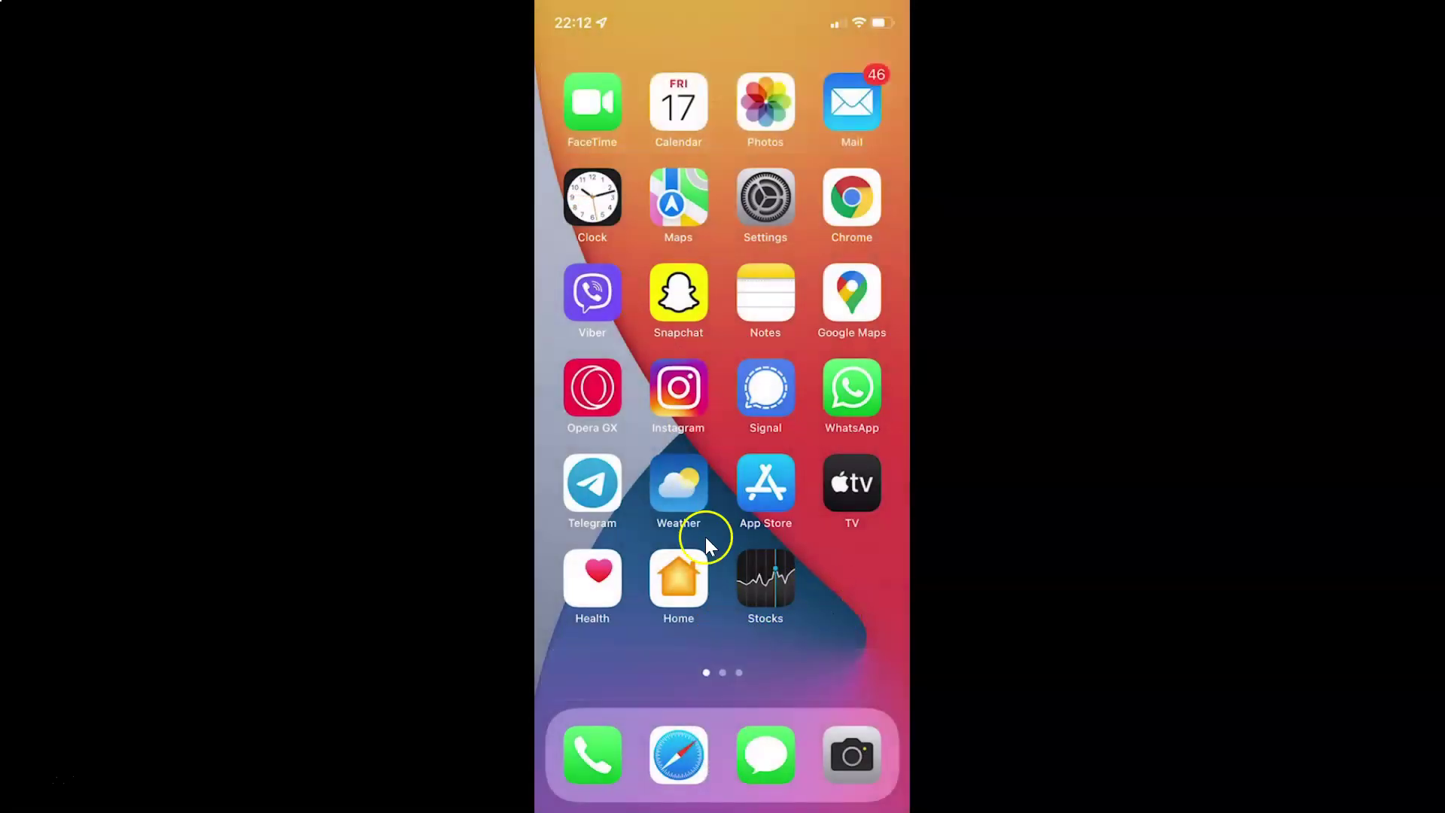